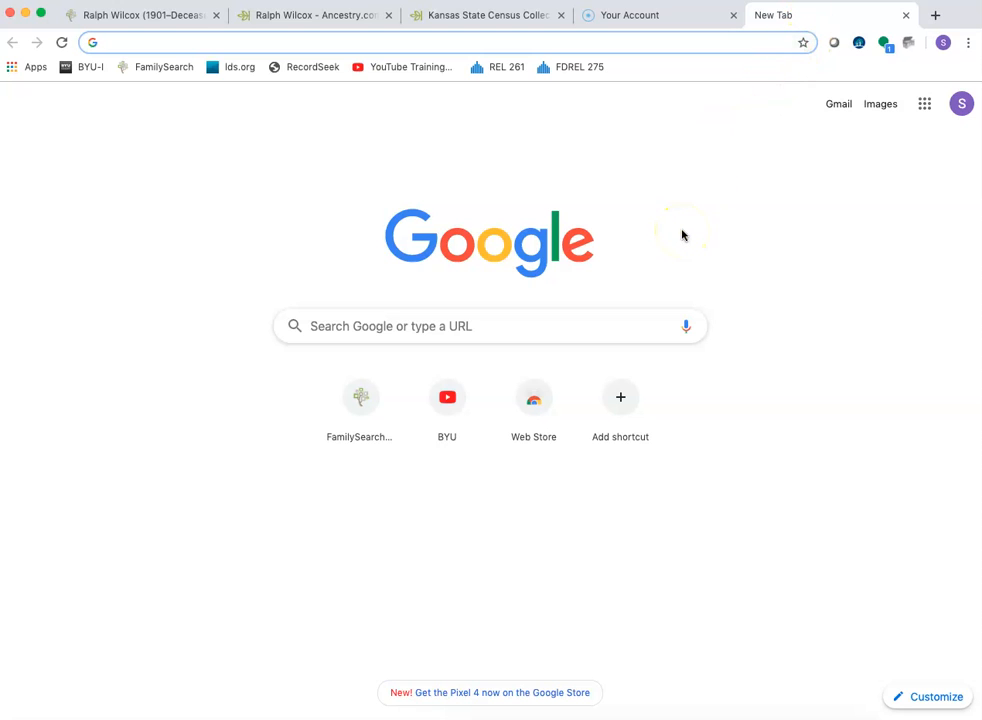
- Open the Chrome Web Store through a Google search and look up the recordseek extension there
text(goo)
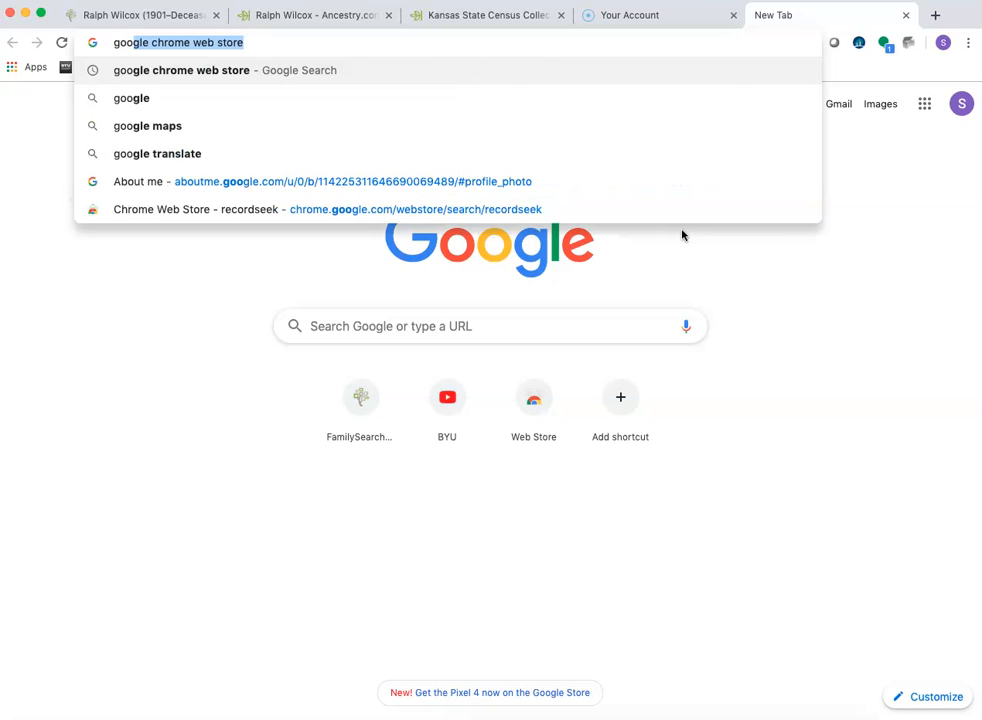
key(Return)
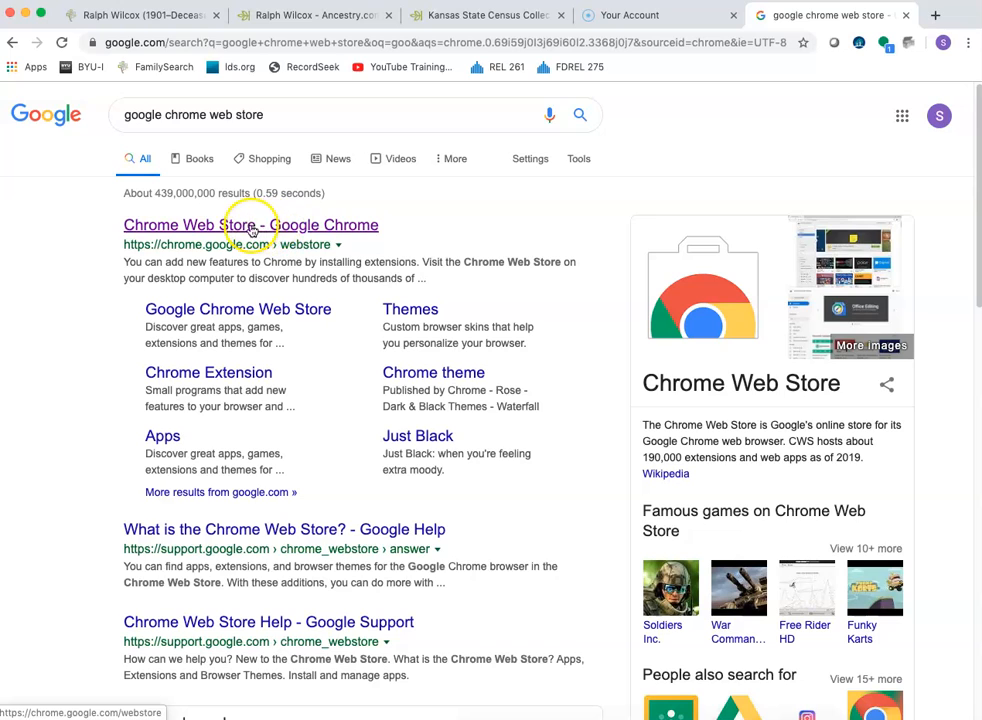
click(248, 226)
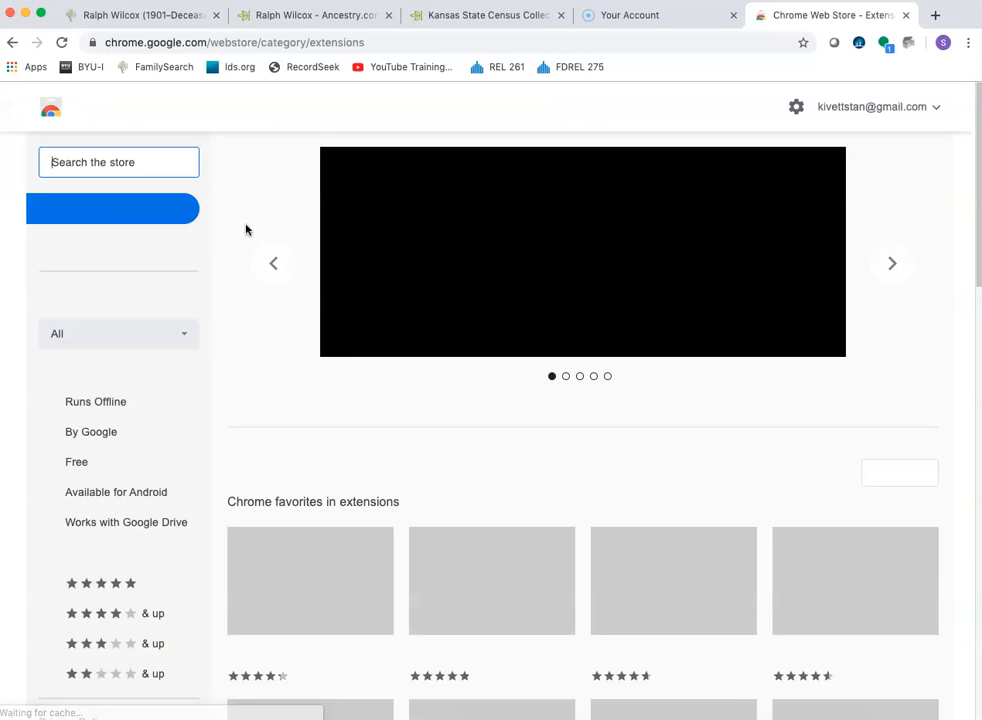
click(120, 163)
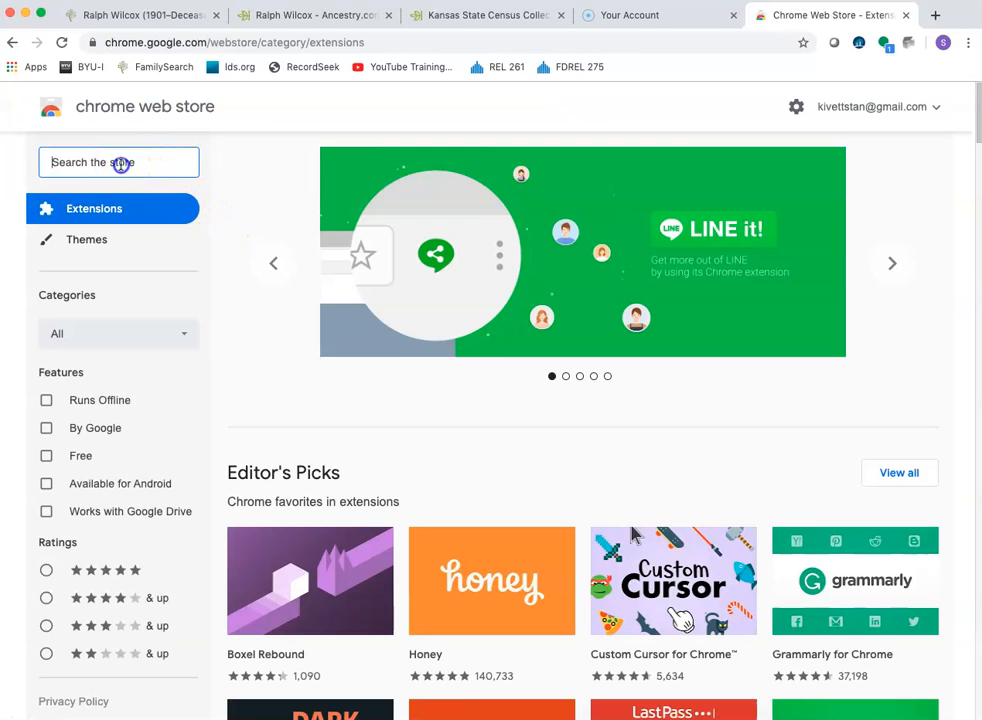
text(recordseek)
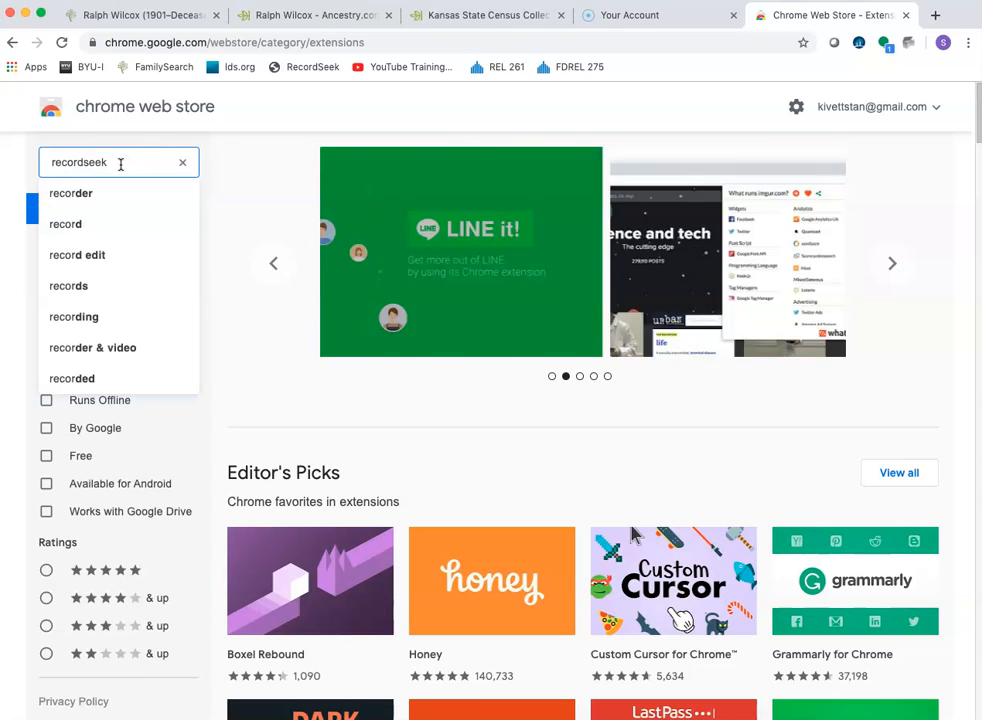
key(Return)
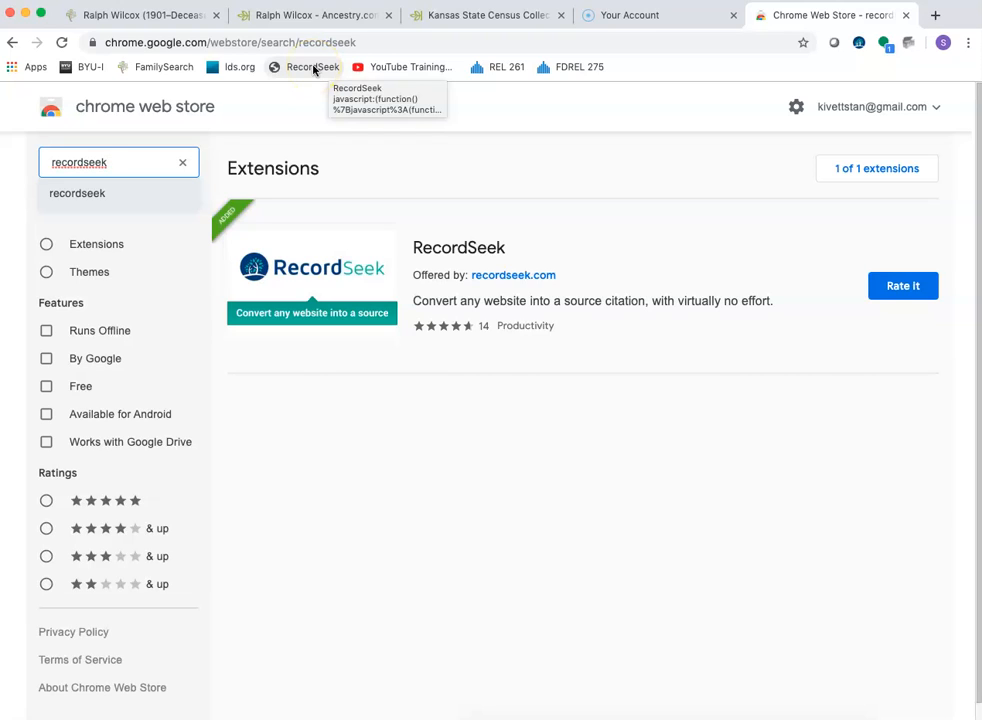
- Open the 1905 Horton record in the Kansas State Census Collection, 1855-1925, from the Ancestry search results
click(150, 15)
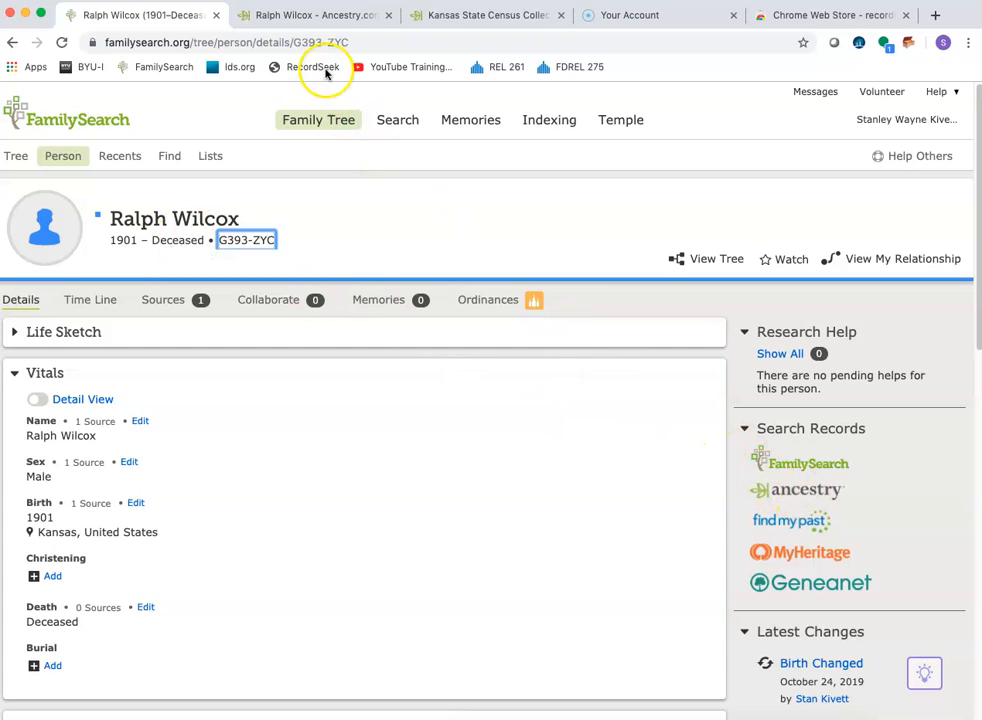
click(309, 14)
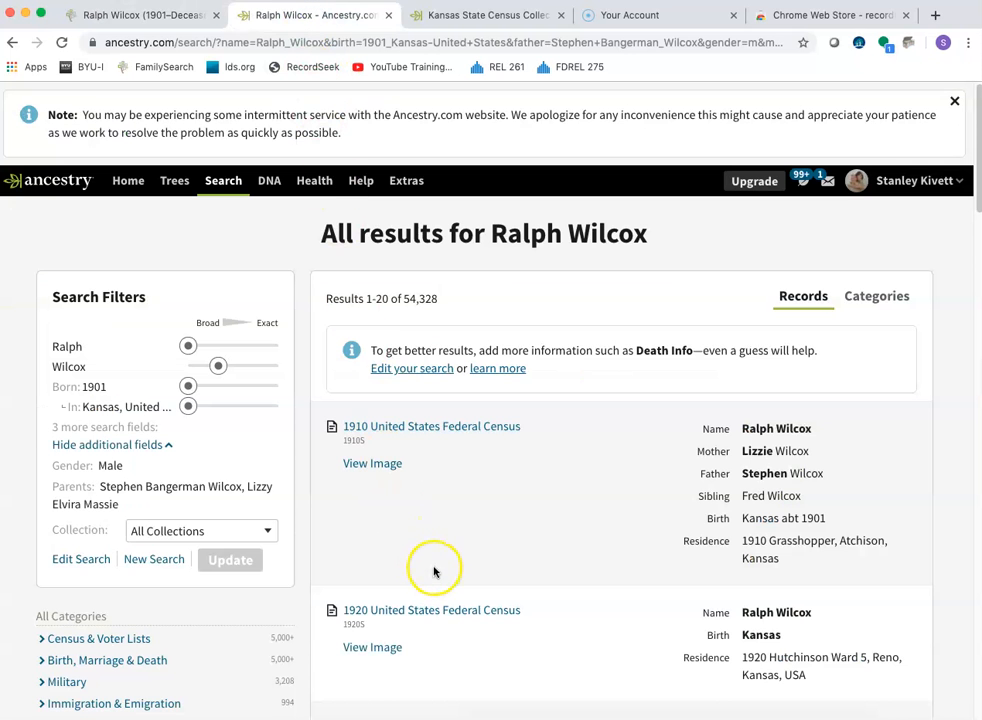
scroll(434, 571, down, 3)
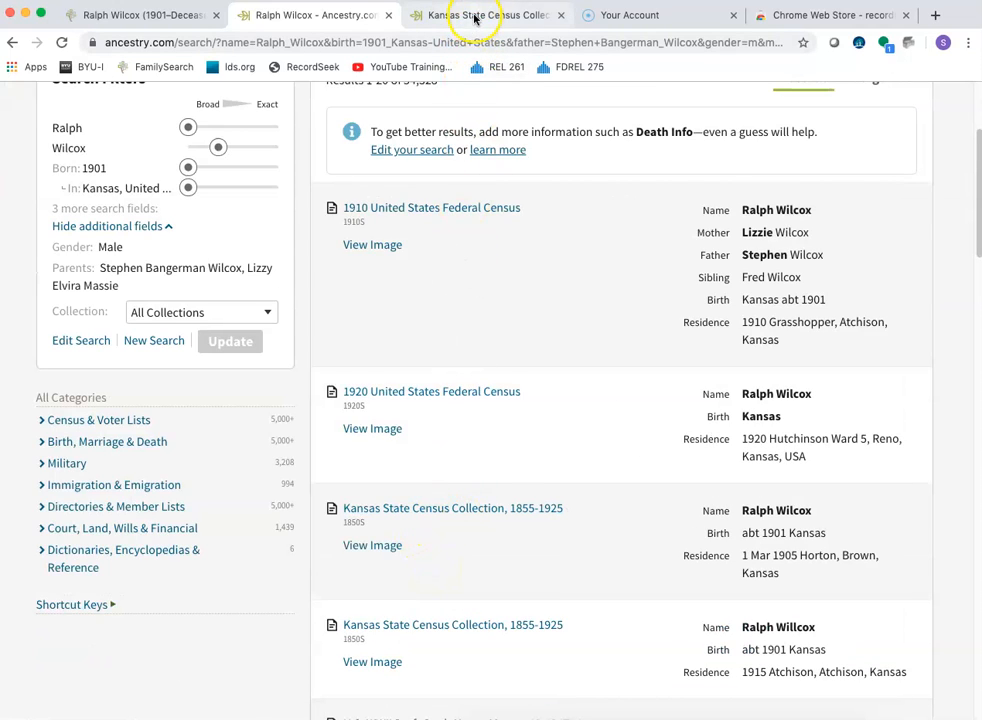
click(438, 514)
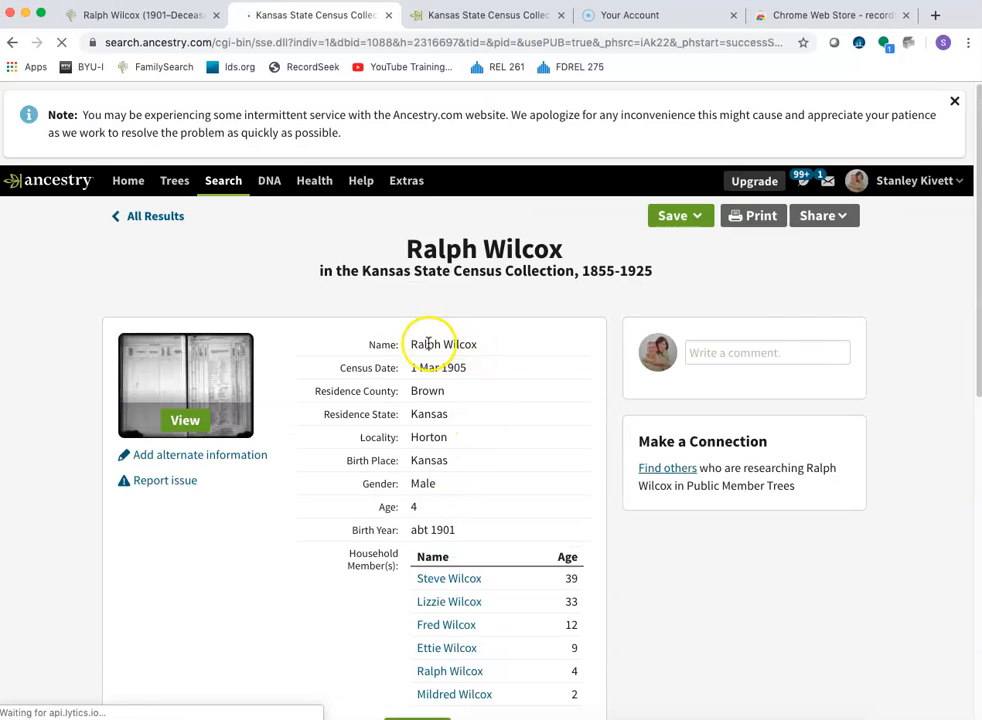
- Copy the census record's full details, from the name through the list of household members
scroll(410, 385, down, 2)
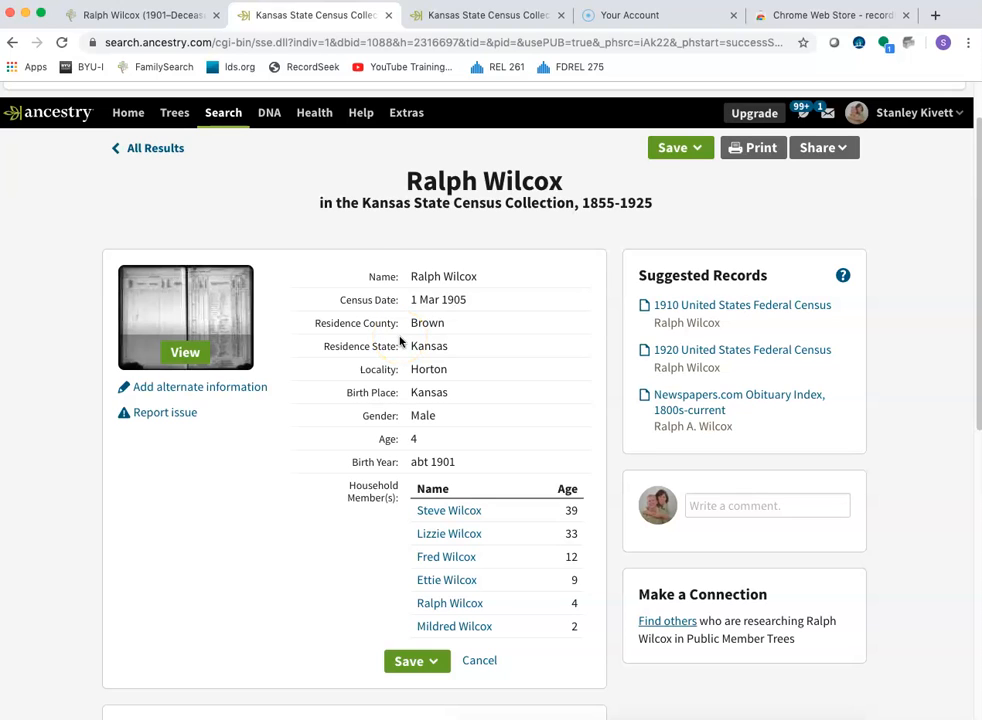
drag(364, 272, 592, 624)
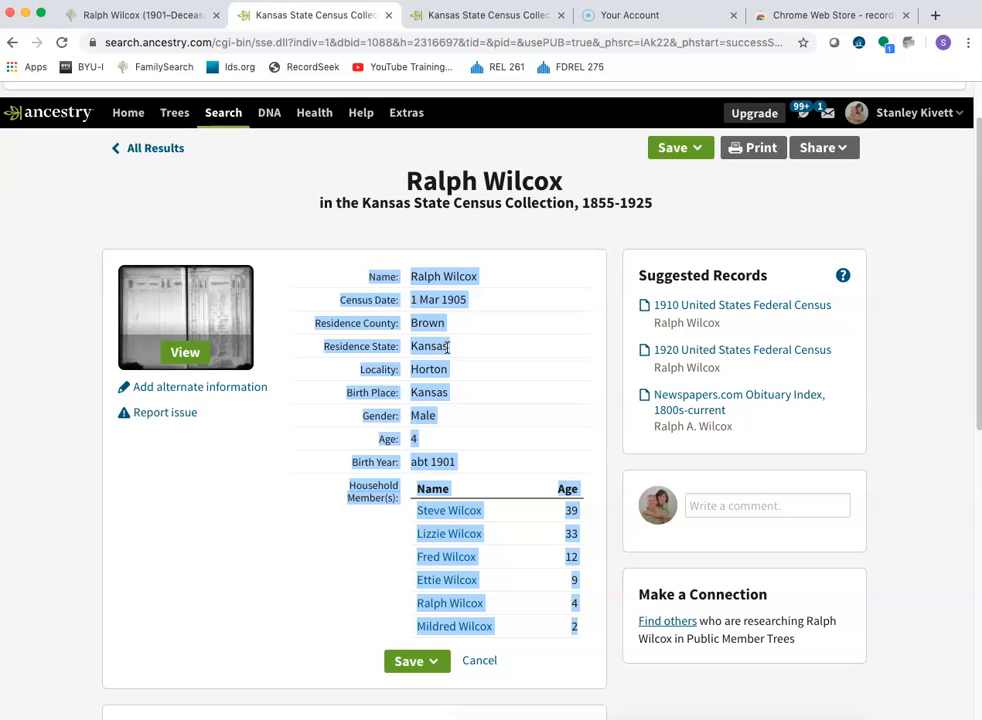
right_click(429, 299)
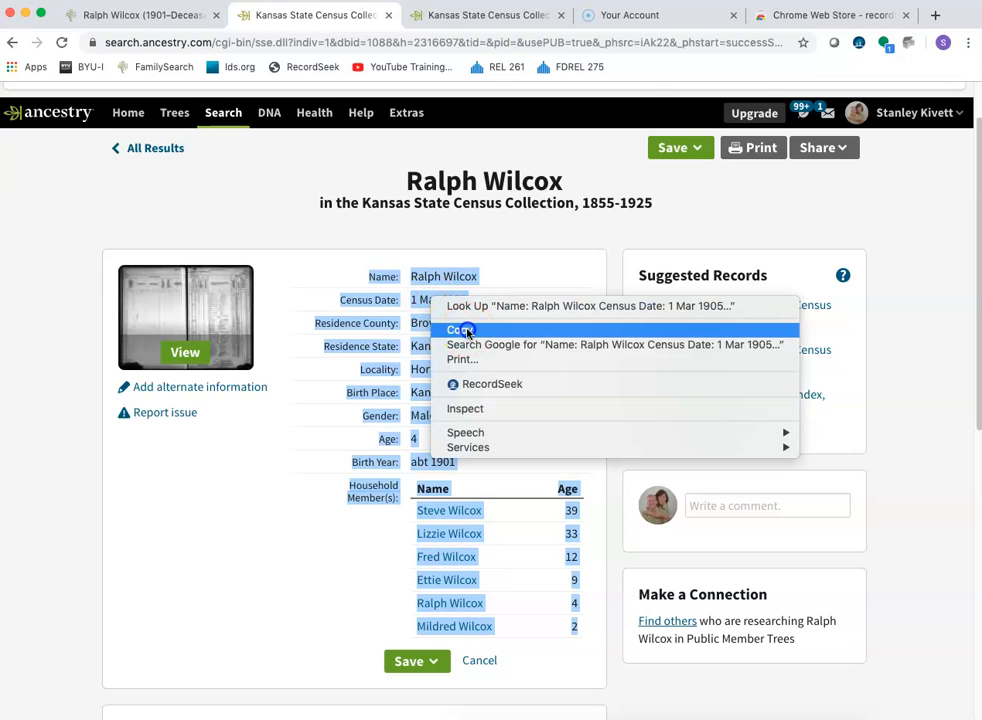
click(462, 330)
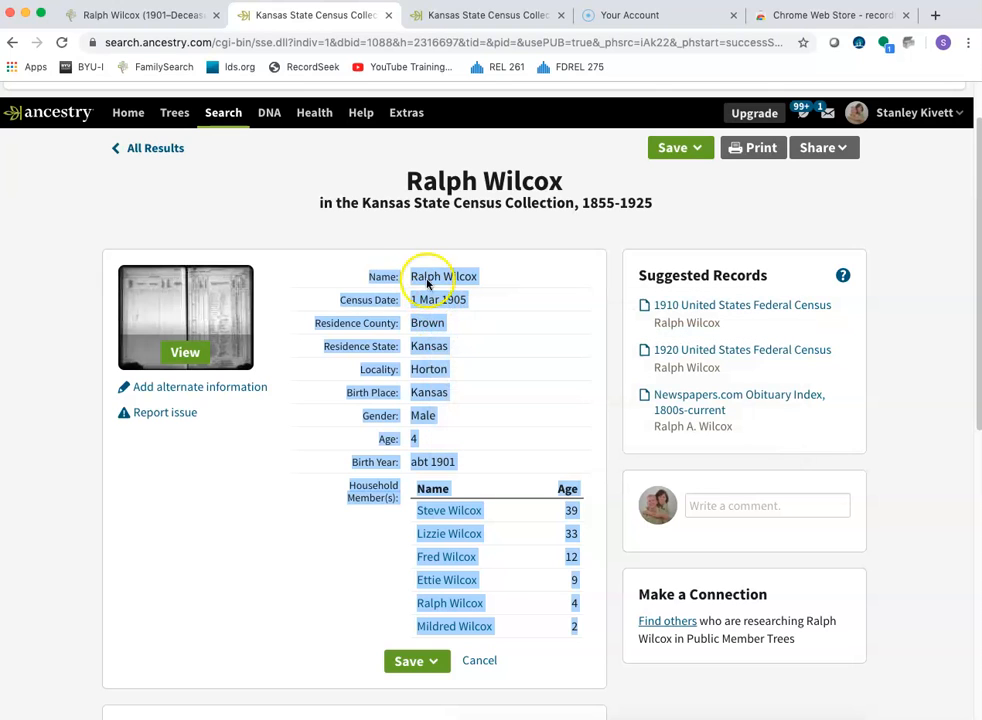
- Start a RecordSeek source for FamilySearch from this record, replace its notes with the copied details, and proceed to the person search
click(310, 68)
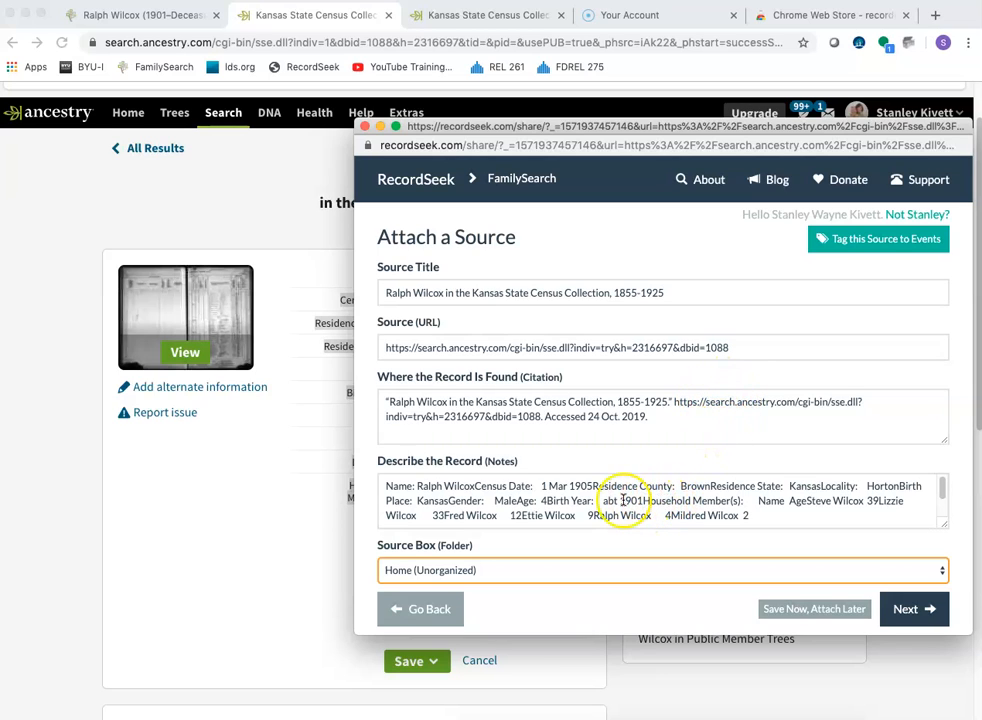
drag(386, 486, 788, 521)
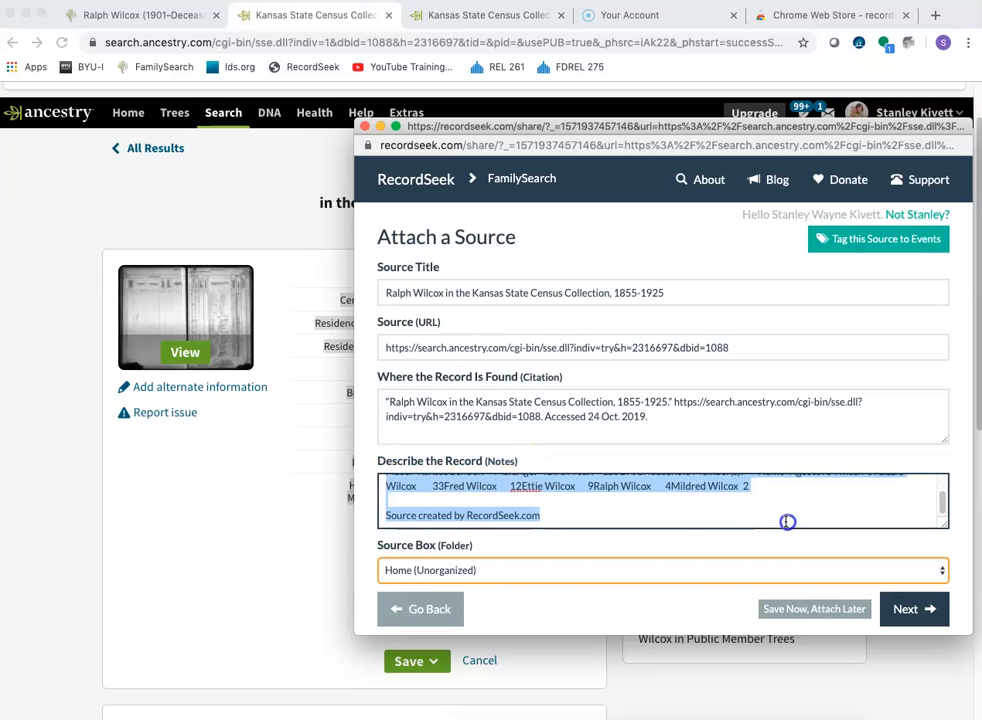
right_click(490, 486)
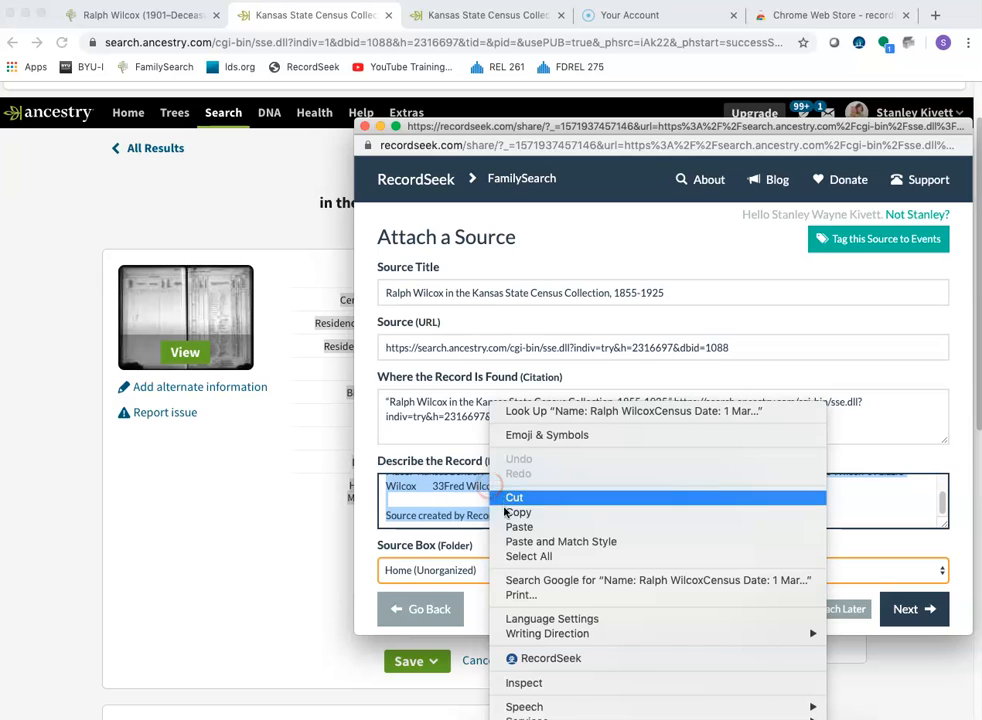
click(519, 527)
scroll(522, 500, up, 3)
scroll(522, 500, down, 10)
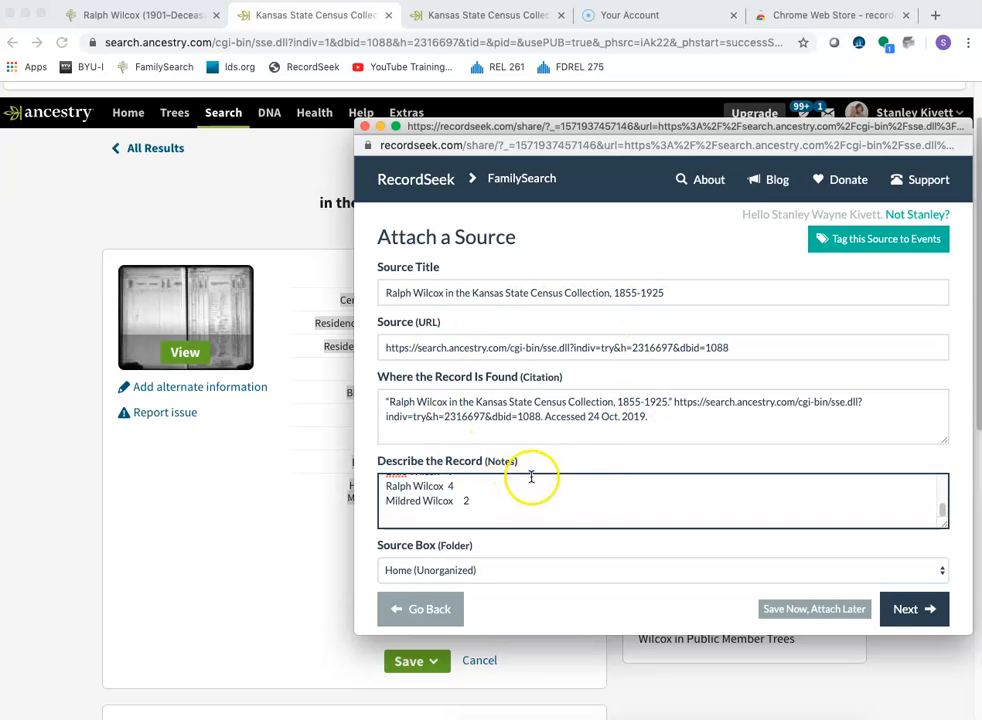
click(916, 610)
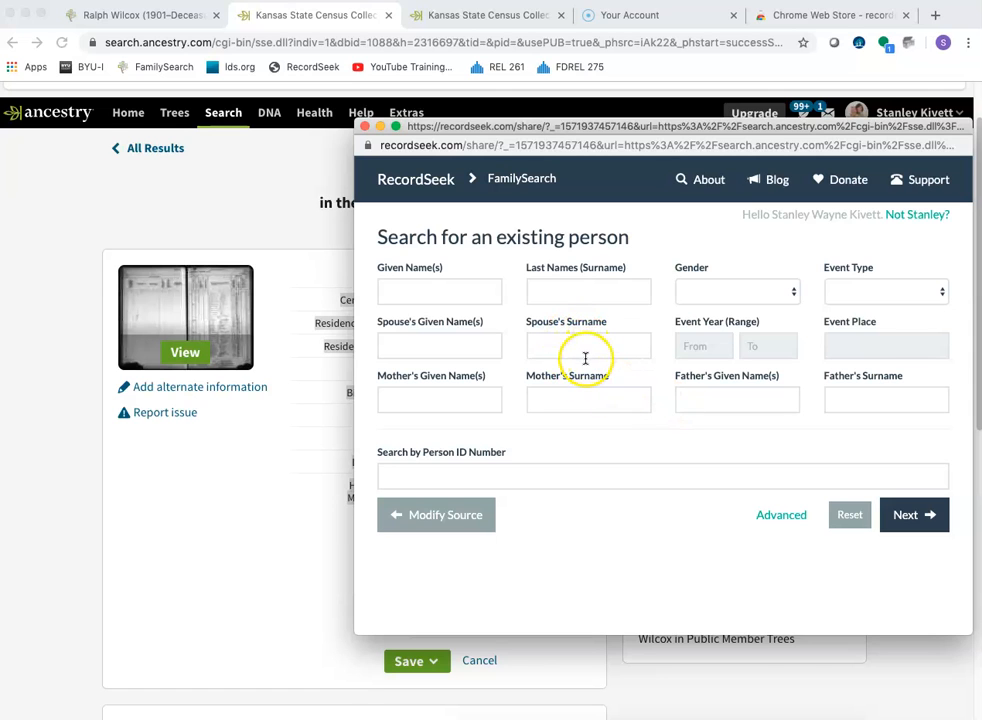
- Copy the person ID from the FamilySearch profile and use it to select the existing person in RecordSeek
click(122, 17)
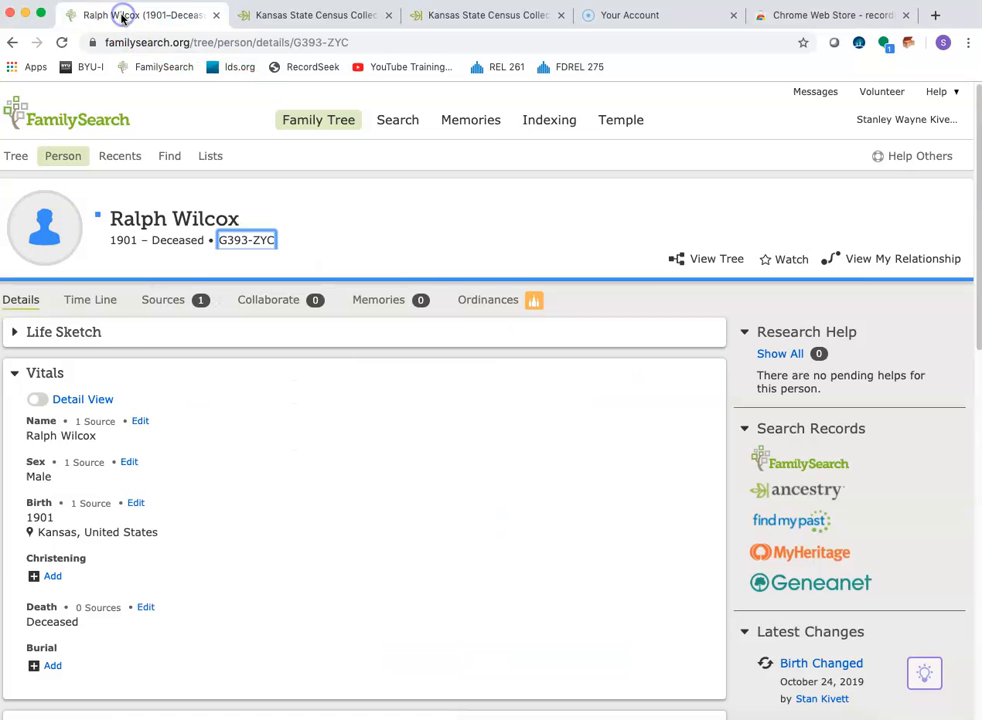
click(244, 221)
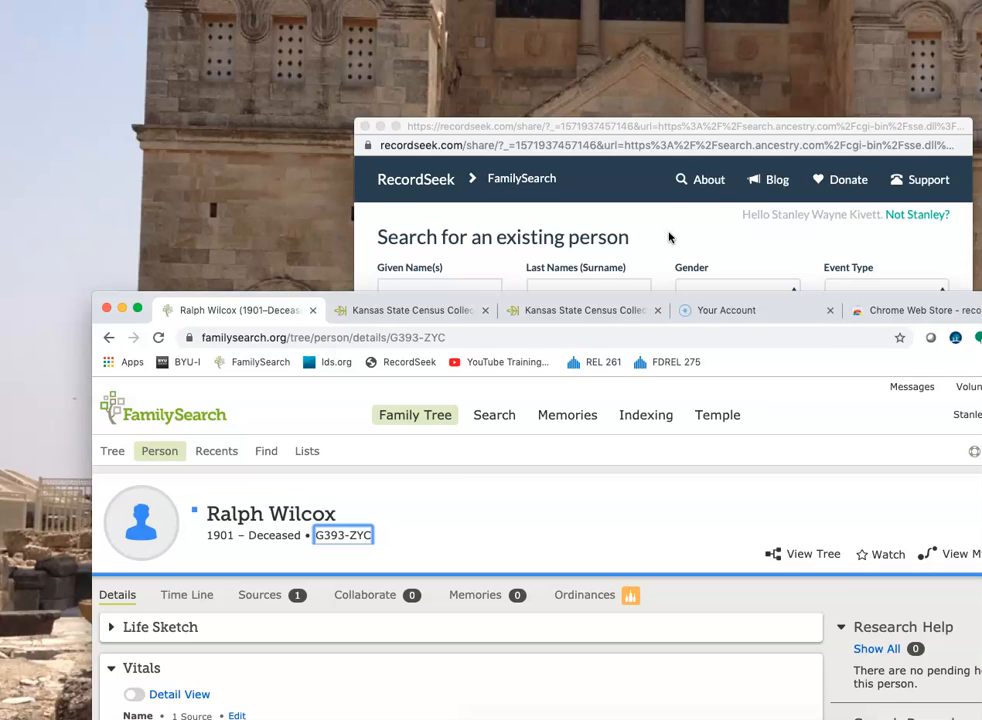
click(669, 237)
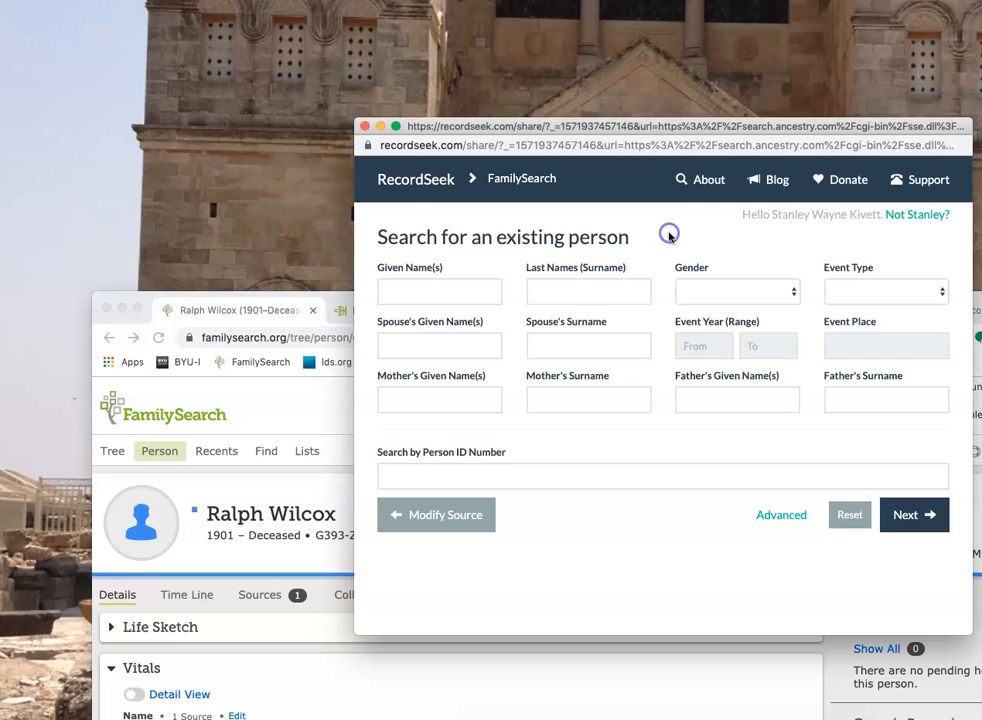
click(669, 473)
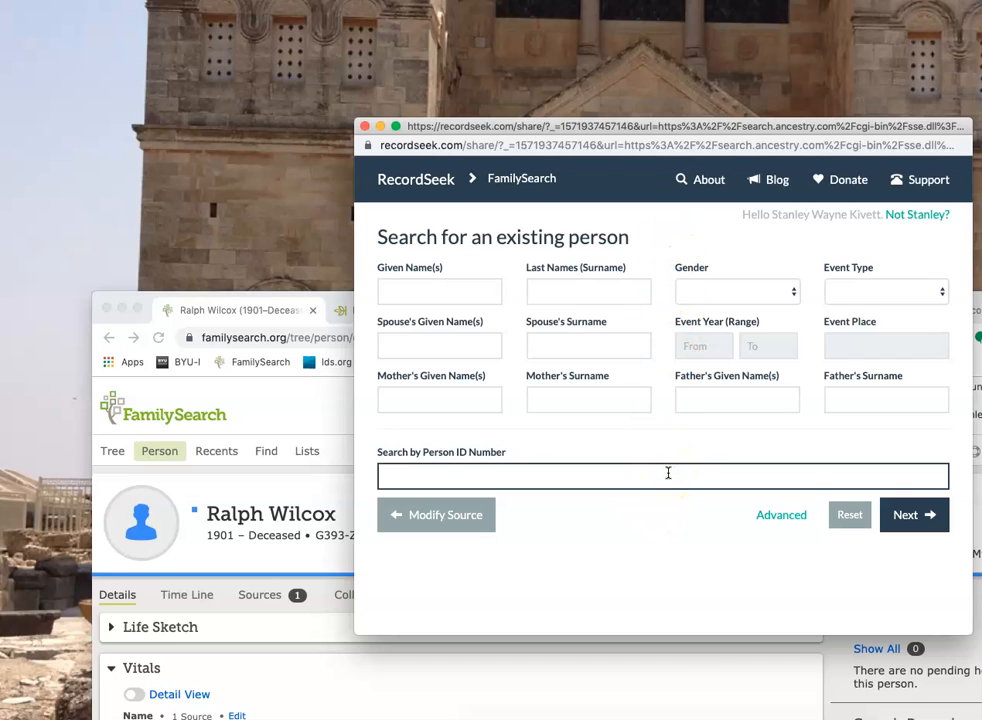
right_click(668, 473)
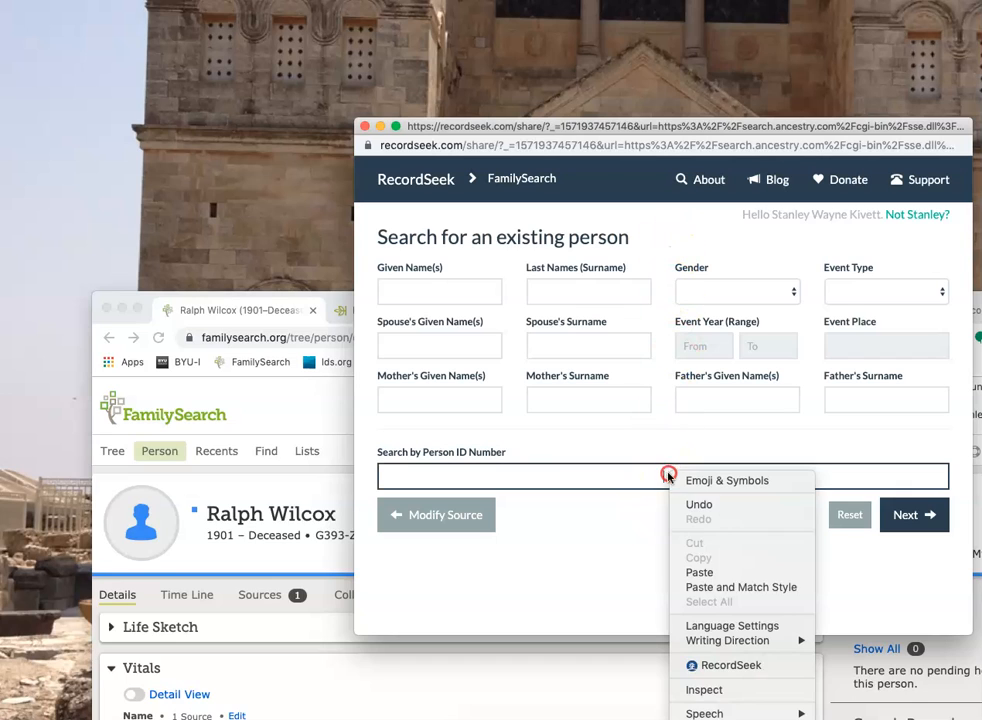
click(705, 573)
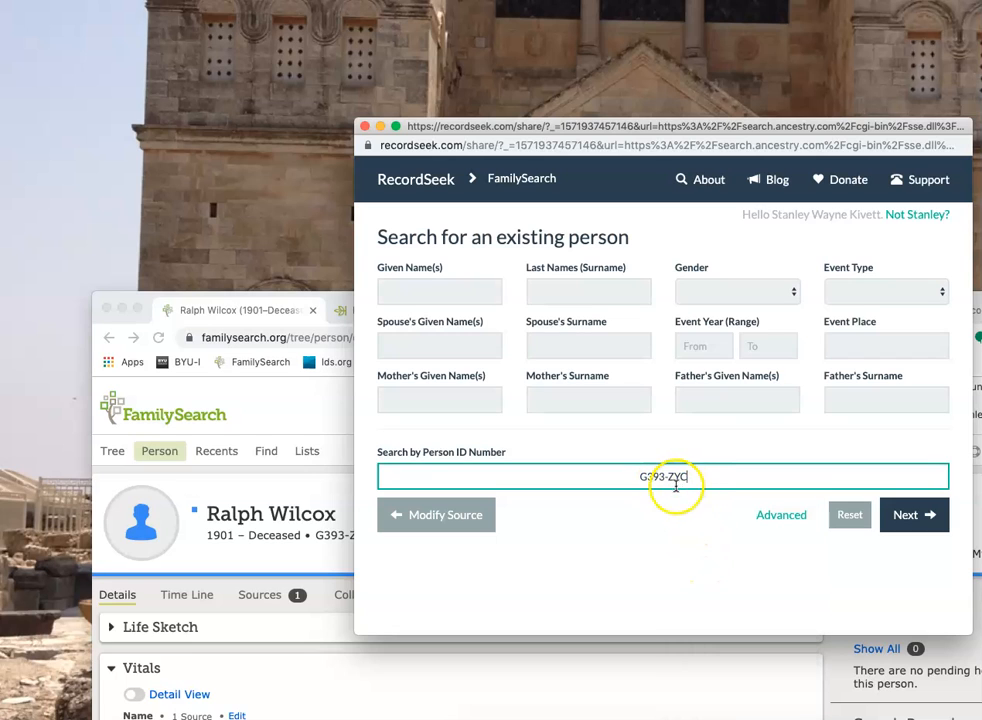
click(914, 514)
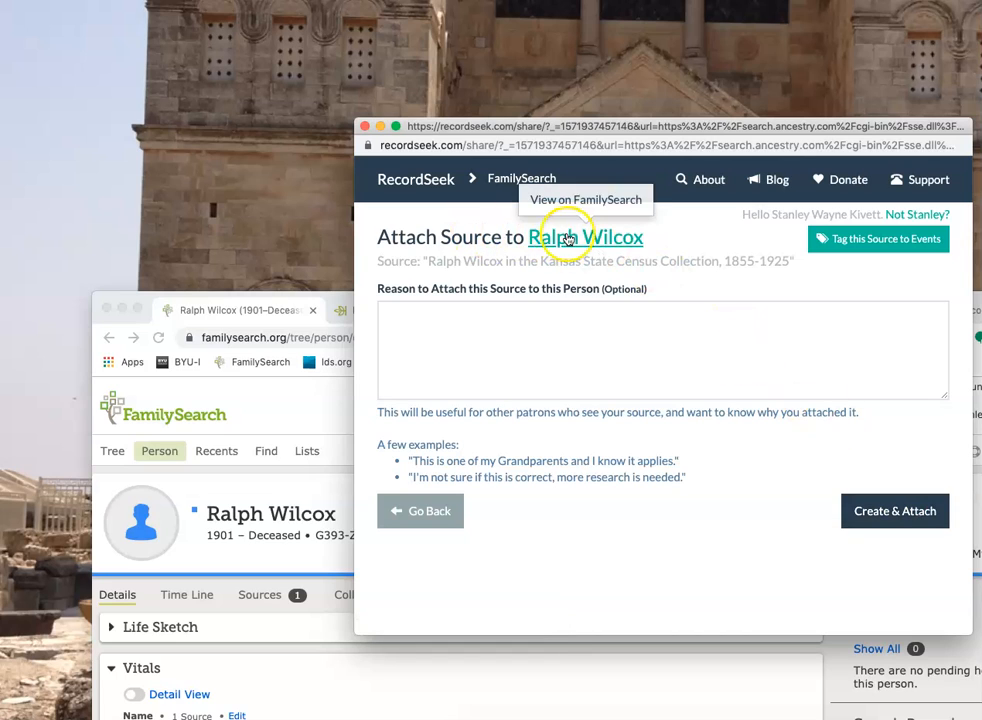
- Create and attach the source with the reason "Validates birth and family information.", tagged to Name, Birth and Gender, and close RecordSeek
click(465, 311)
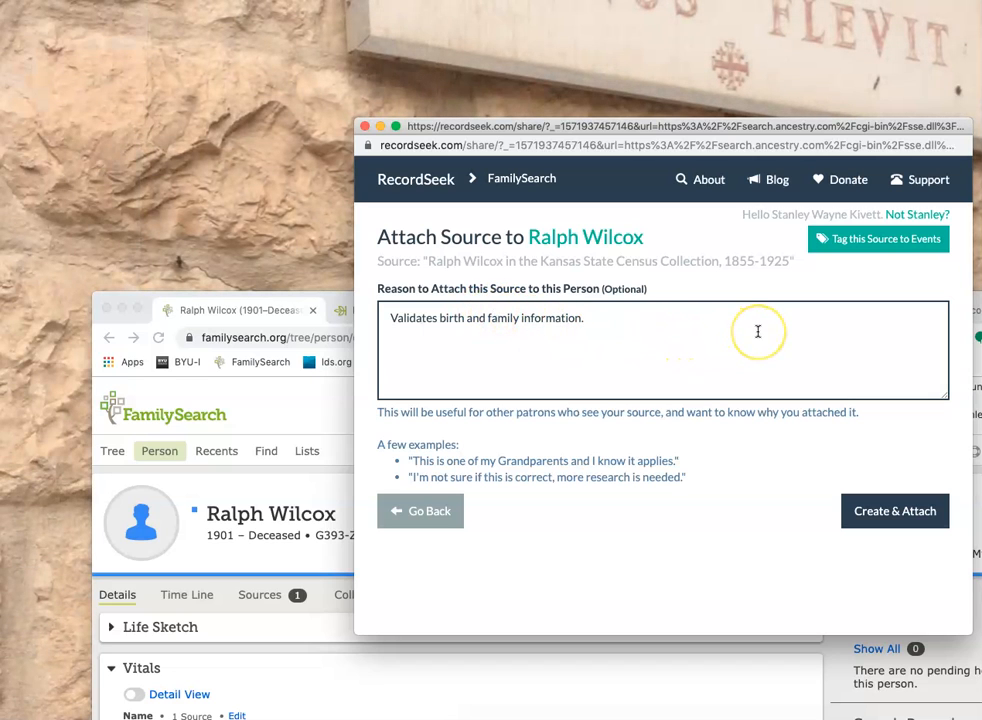
click(846, 242)
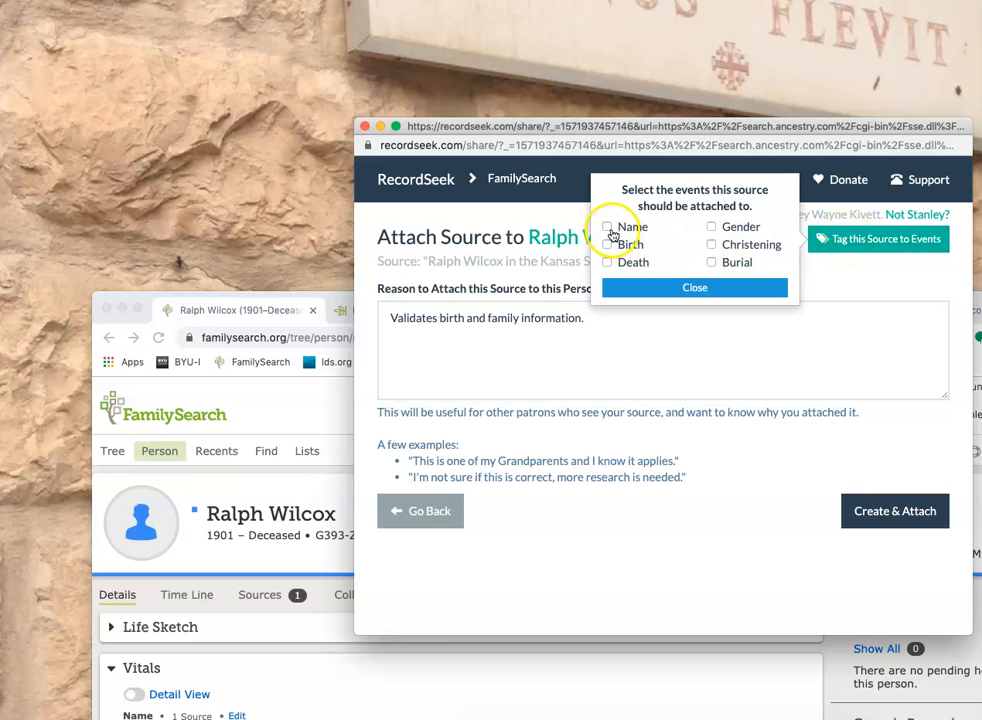
click(607, 228)
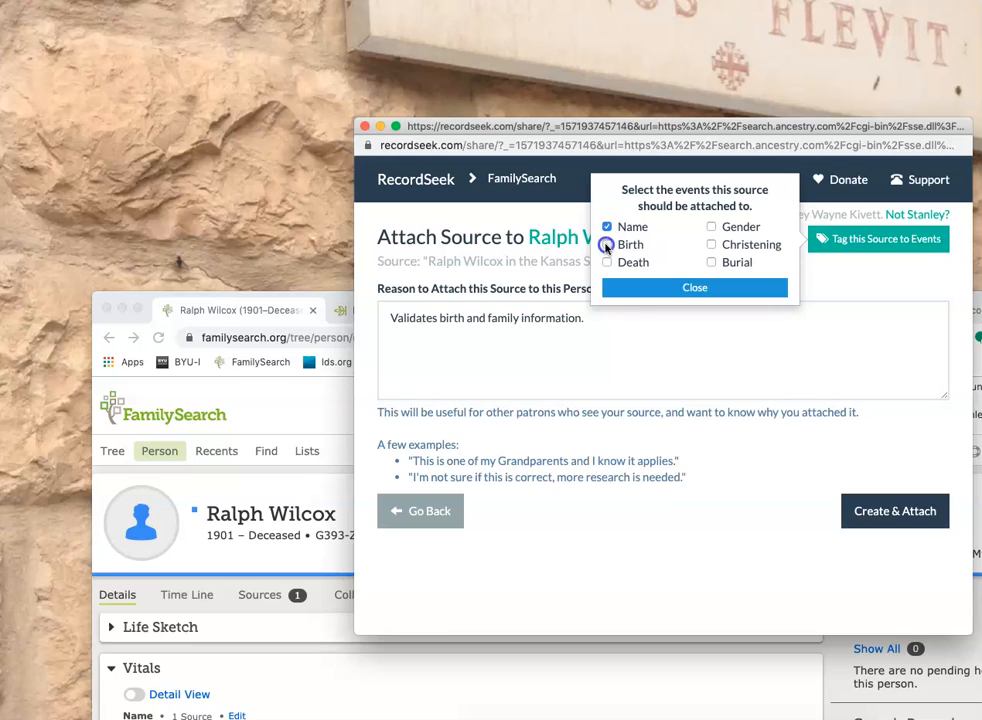
click(606, 245)
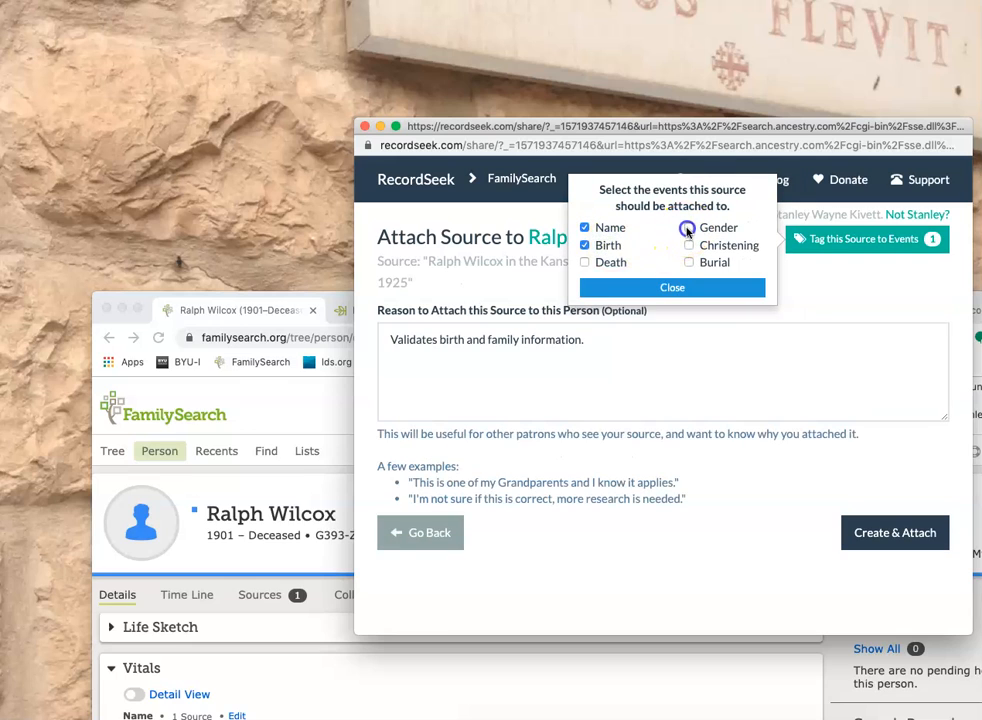
click(667, 289)
click(880, 535)
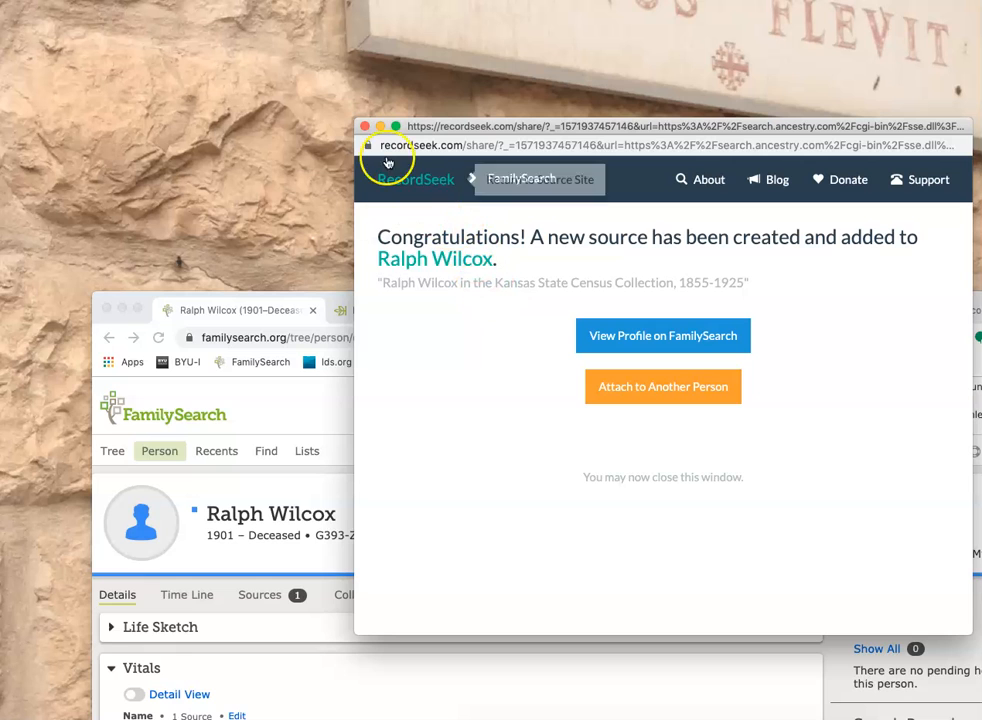
click(365, 128)
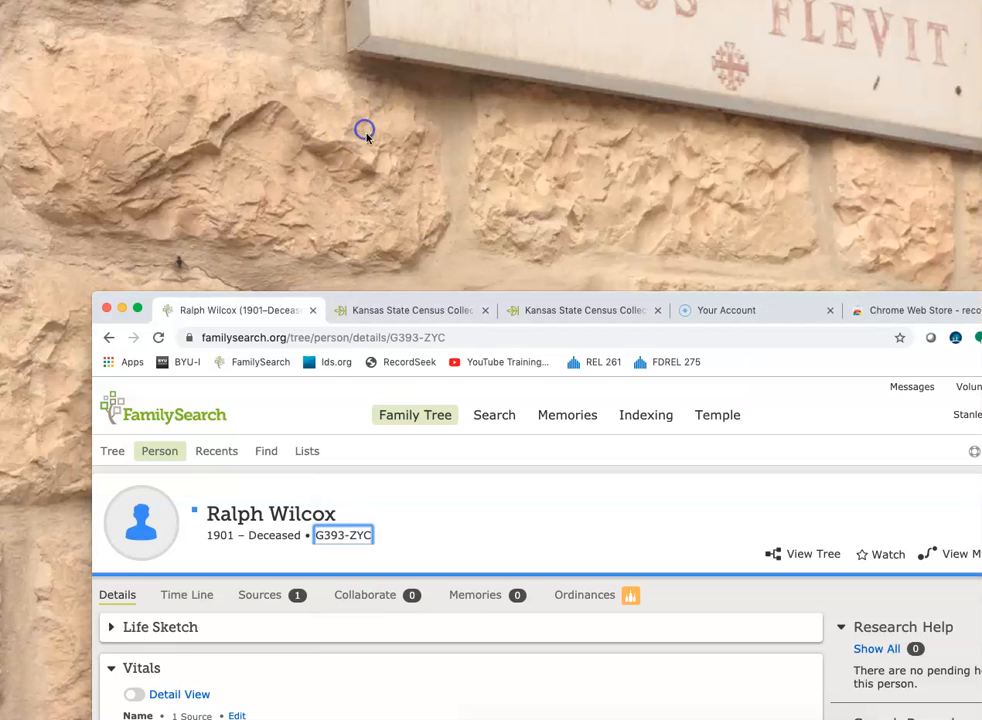
- Move the browser window back into full view and reload the person's FamilySearch profile
drag(929, 302, 795, 19)
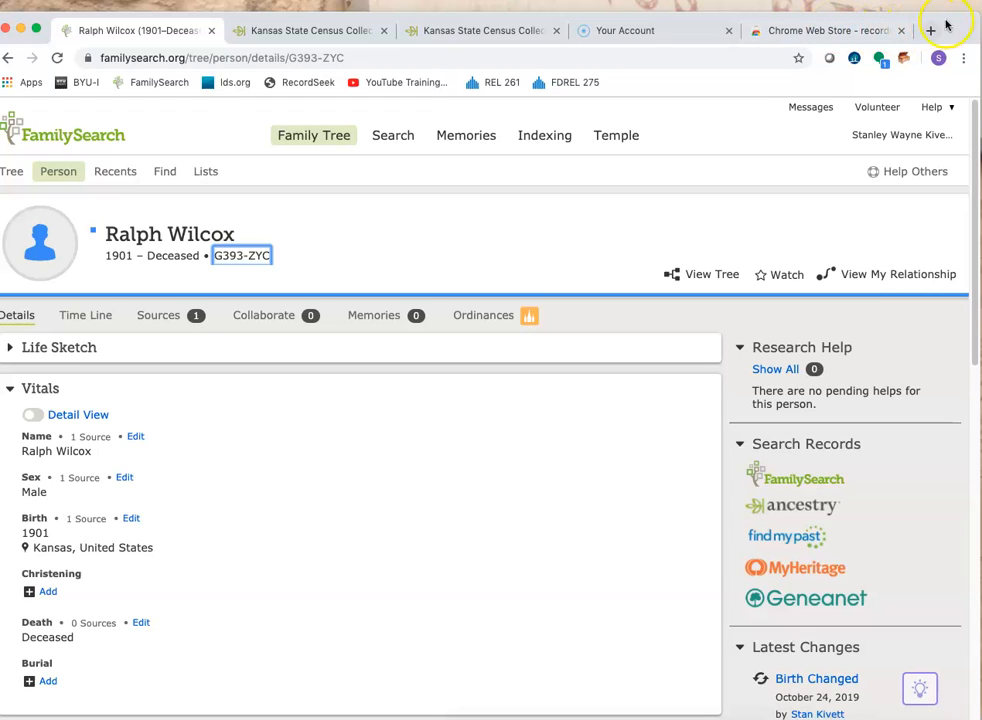
drag(956, 20, 960, 20)
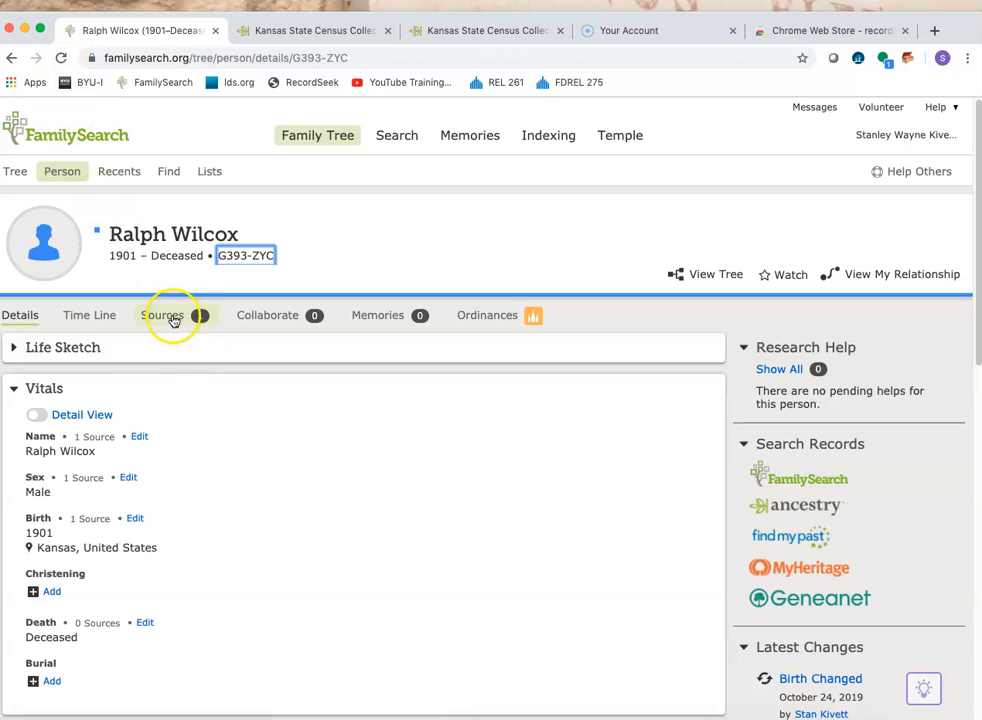
click(60, 58)
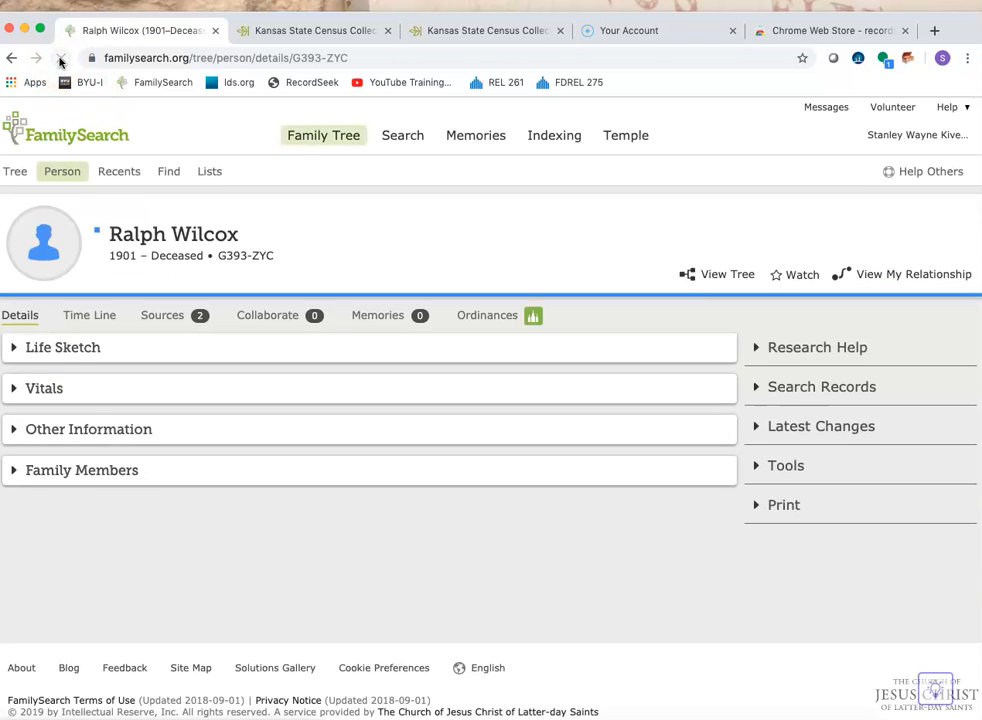
- Open the person's attached Kansas State Census Collection, 1855-1925 source and review its URL, citation and notes
click(180, 315)
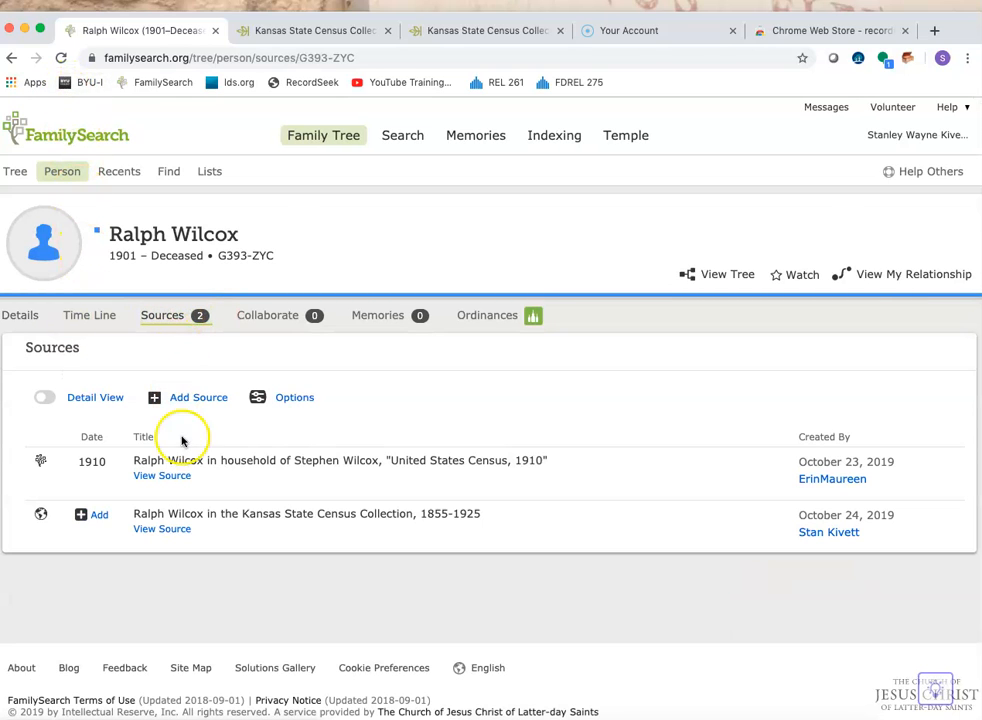
click(281, 516)
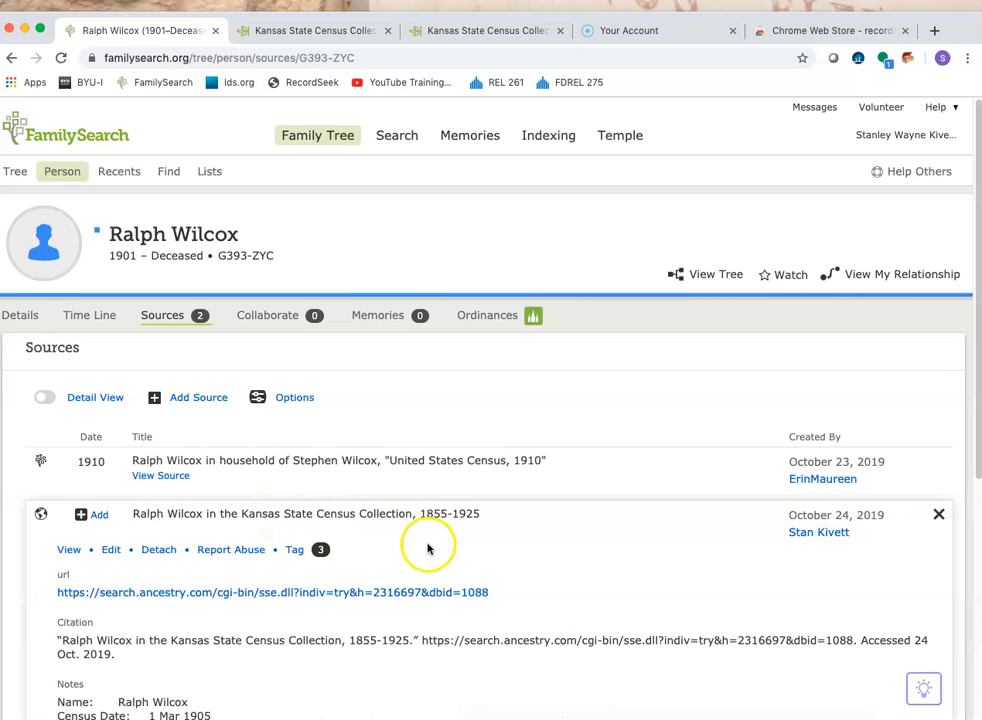
scroll(427, 548, down, 3)
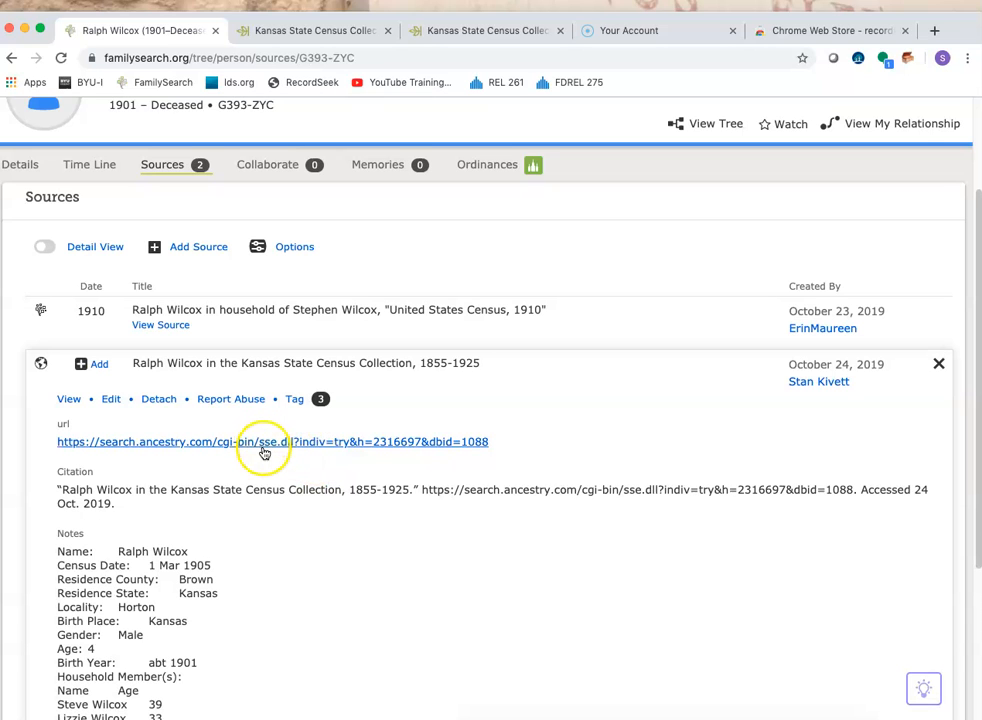
scroll(261, 485, up, 3)
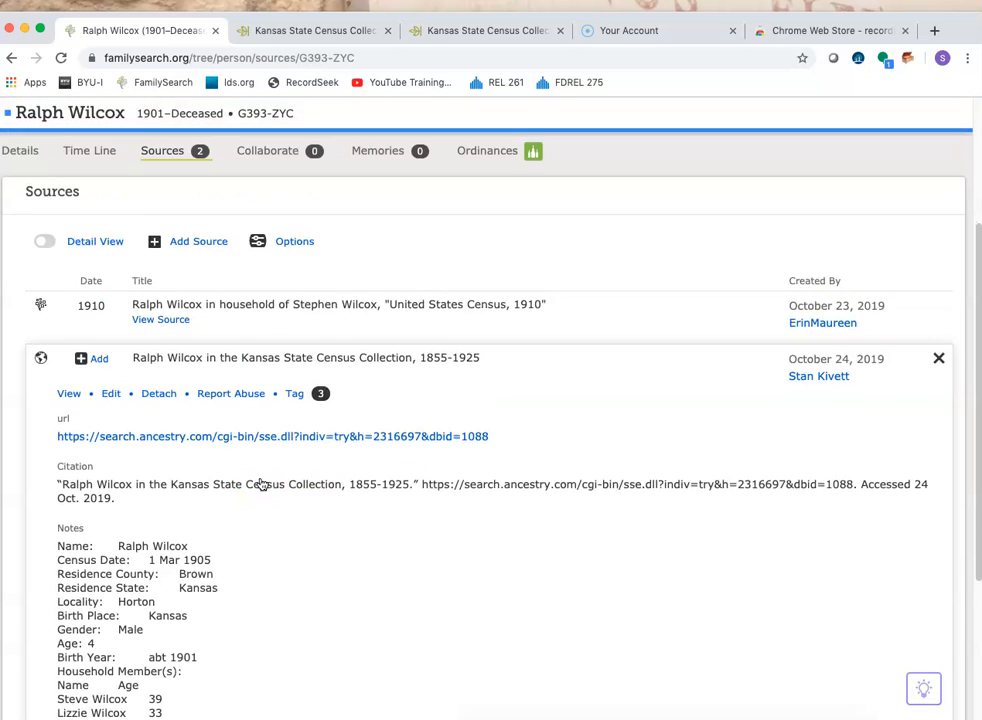
scroll(261, 485, down, 4)
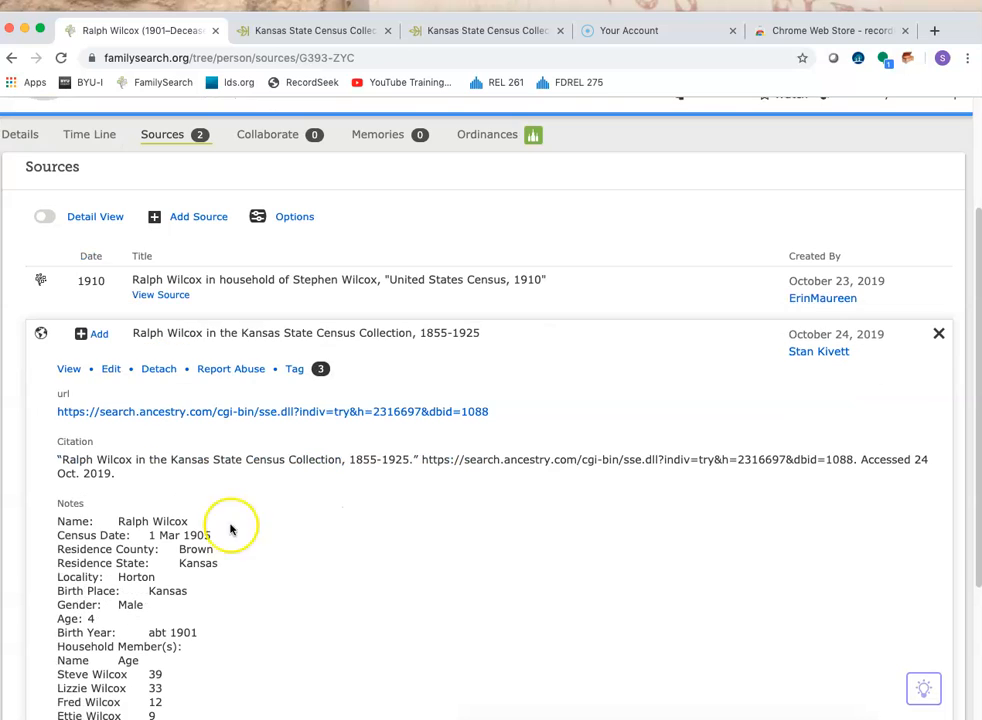
scroll(142, 634, up, 1)
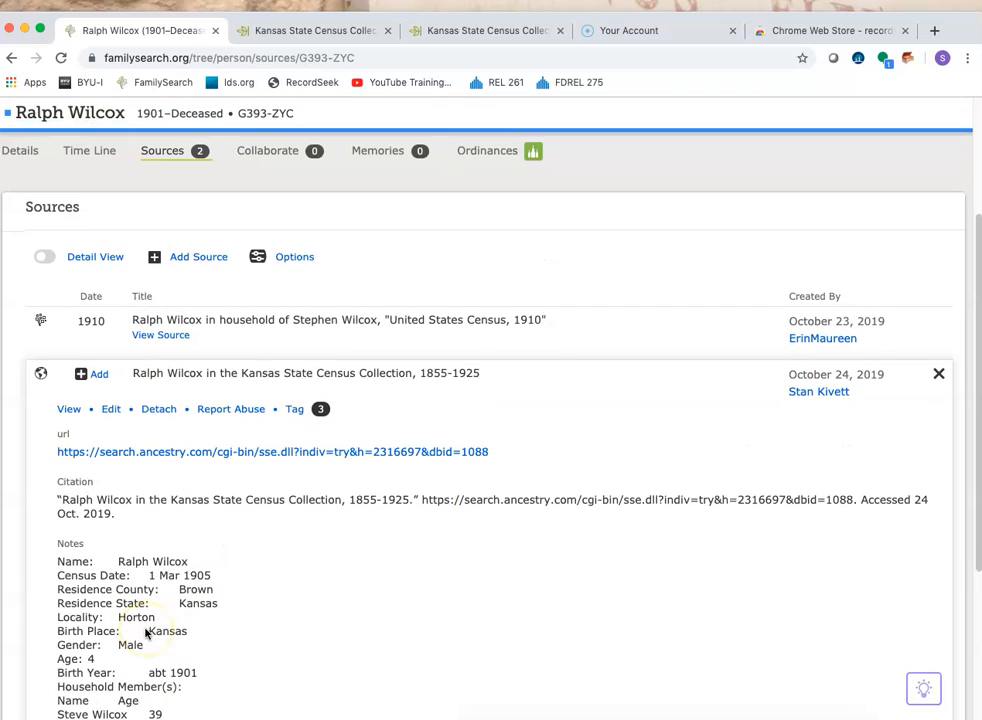